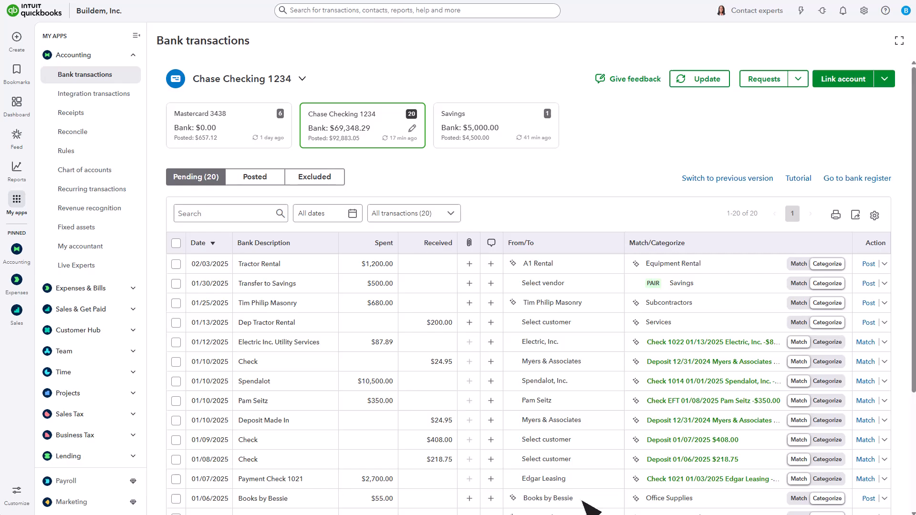
Expand the 02/03/2025 Tractor Rental $1,200 row and keep its transaction type as Deposit.
{"action": "mouse_move", "coordinate": [266, 323]}
{"action": "left_click", "coordinate": [308, 328]}
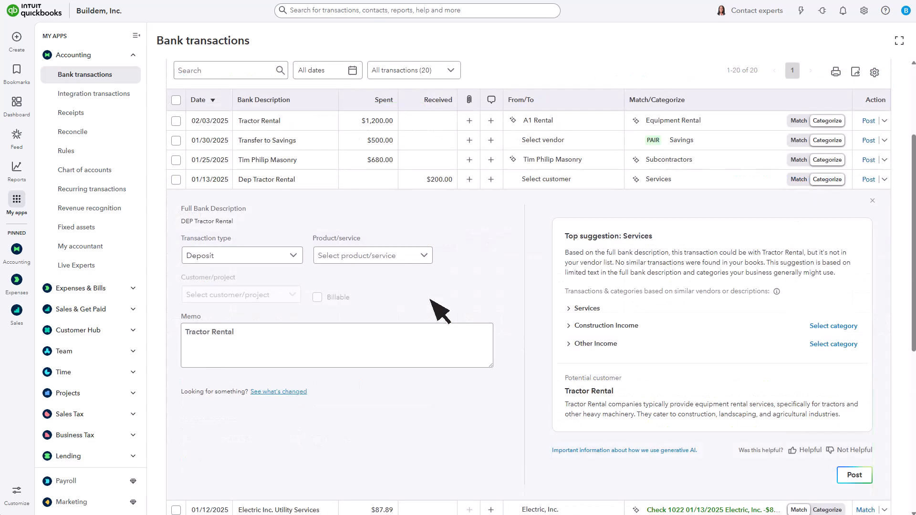
{"action": "left_click", "coordinate": [294, 256]}
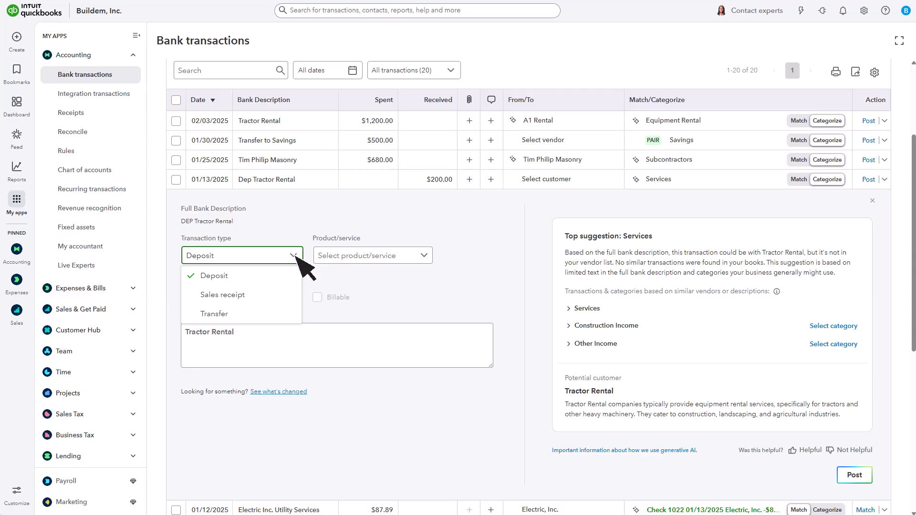
{"action": "left_click", "coordinate": [294, 256]}
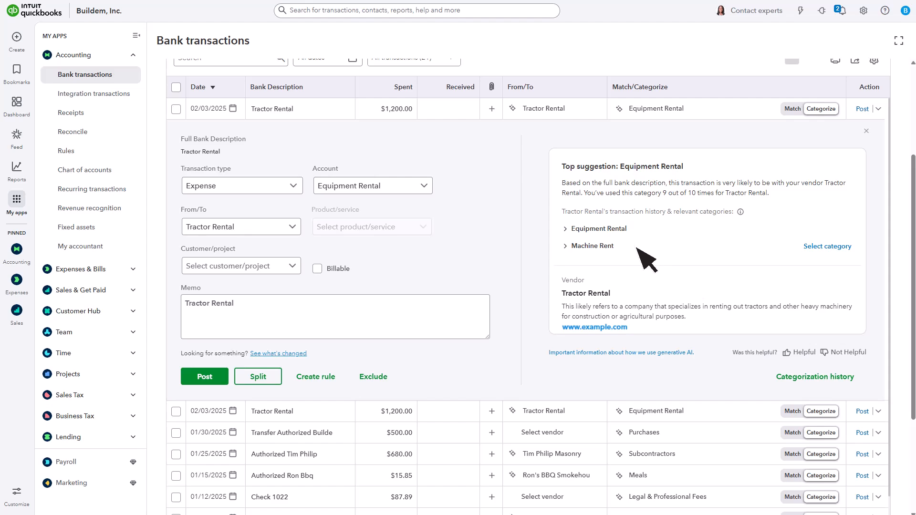
Expand Tractor Rental's Equipment Rental history and reveal the extra Post options.
{"action": "left_click", "coordinate": [605, 230]}
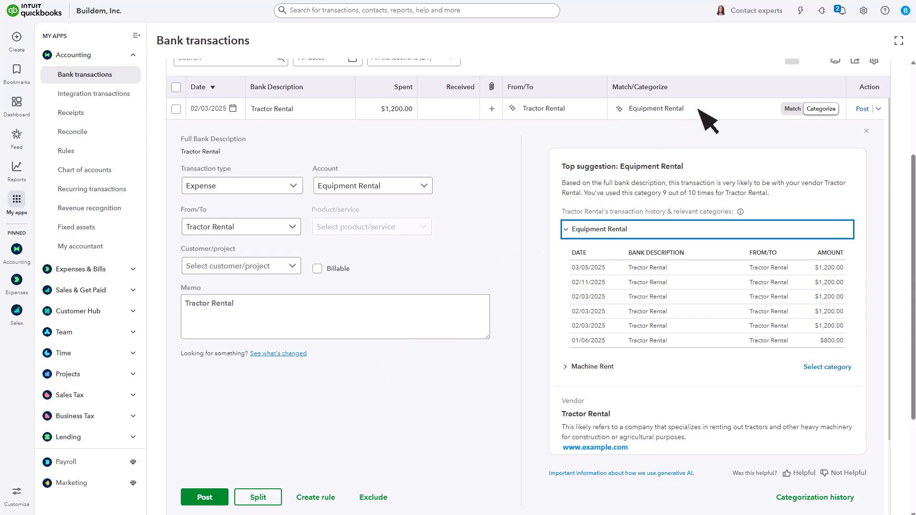
{"action": "left_click", "coordinate": [877, 109]}
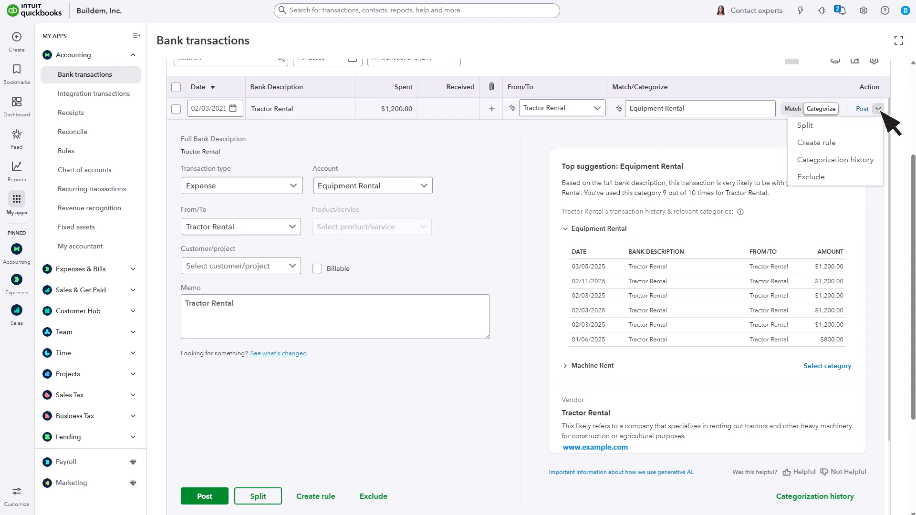
{"action": "left_click", "coordinate": [809, 125]}
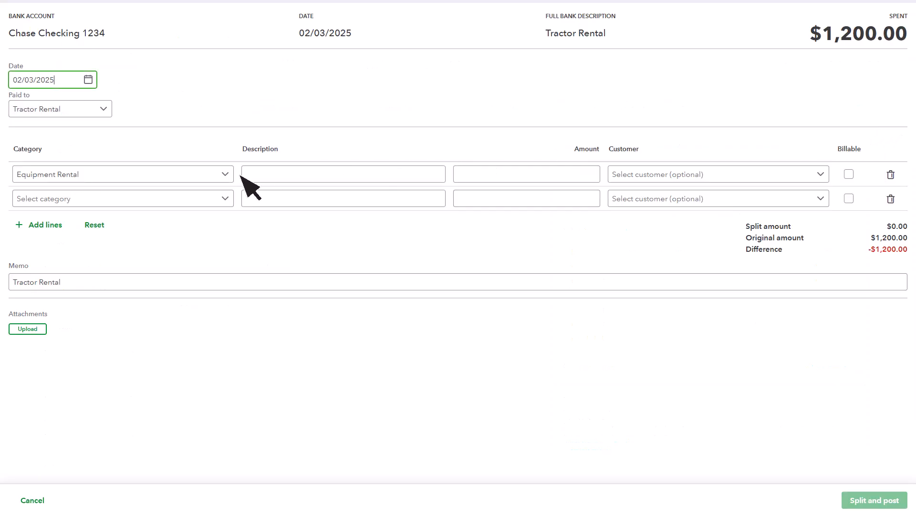
{"action": "left_click", "coordinate": [501, 187]}
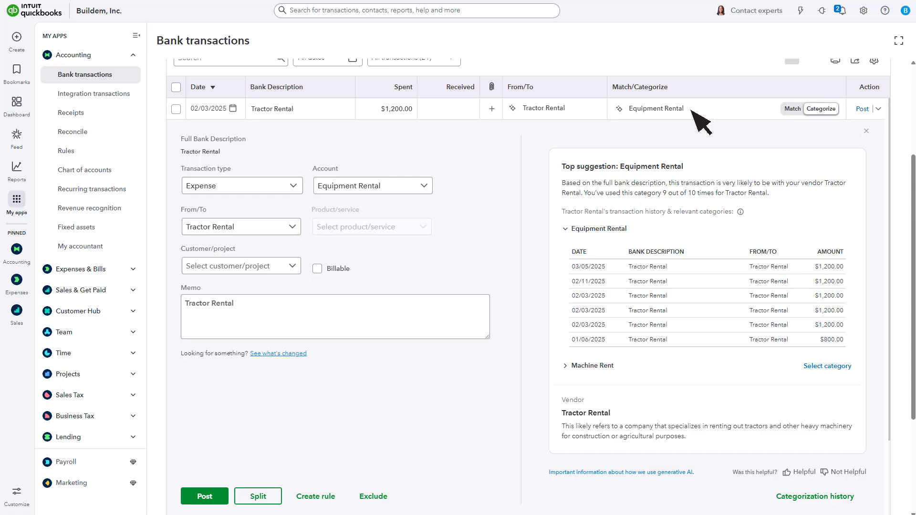
Post the Tractor Rental expense and bring up the 12/31/2024 Myers & Associates deposit match for the $24.95 check.
{"action": "left_click", "coordinate": [204, 496]}
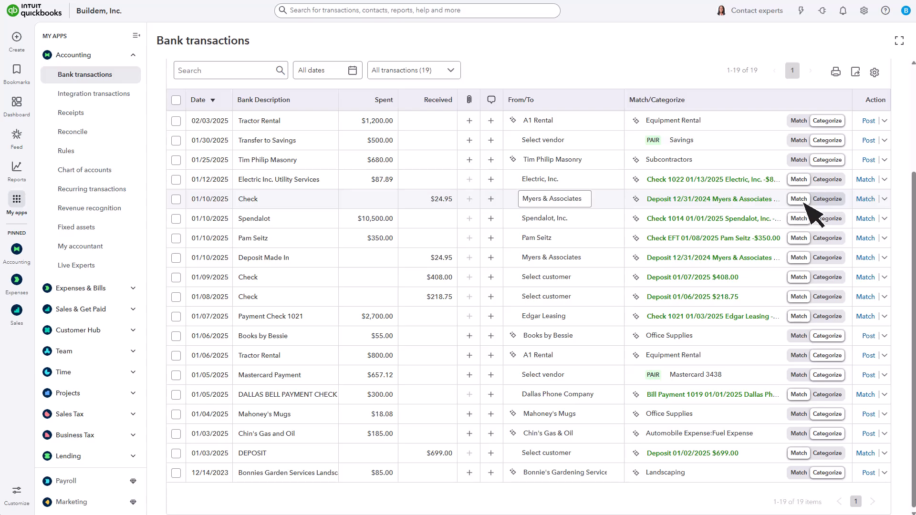
{"action": "left_click", "coordinate": [724, 199]}
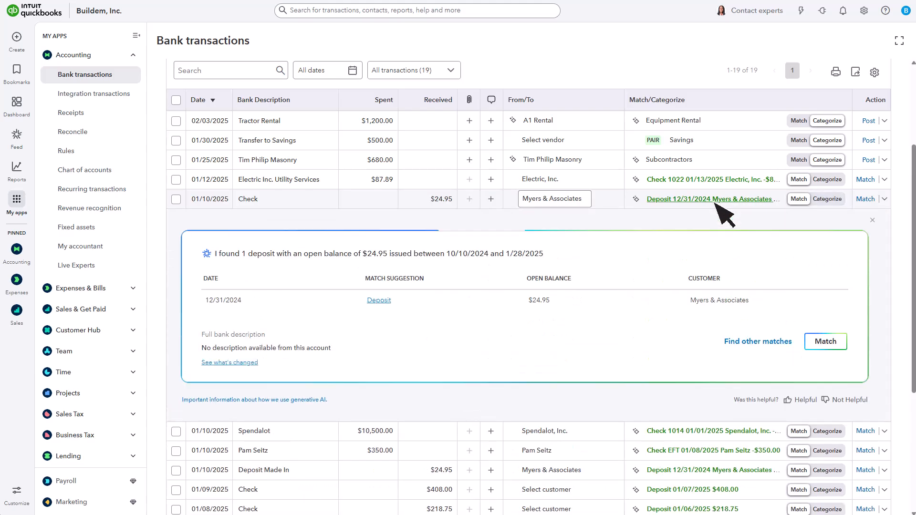